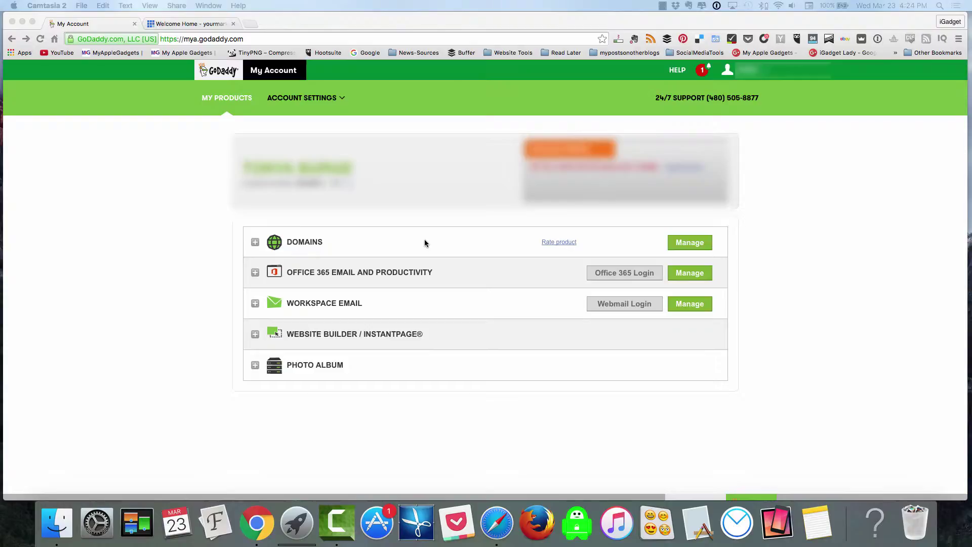
In GoDaddy's Domains manager, select CREATEAWEBSITE101.COM and show its domain options.
{"action": "left_click", "coordinate": [131, 207]}
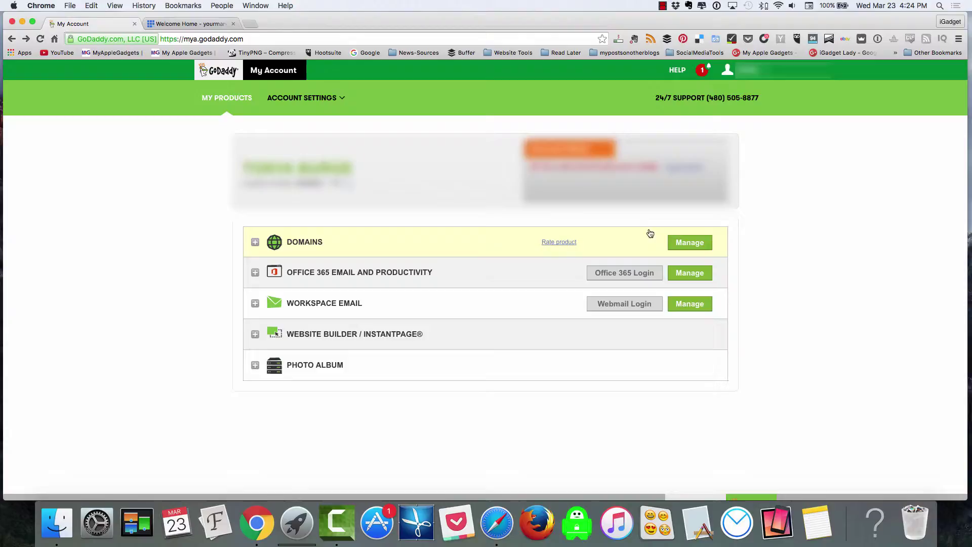
{"action": "left_click", "coordinate": [686, 246]}
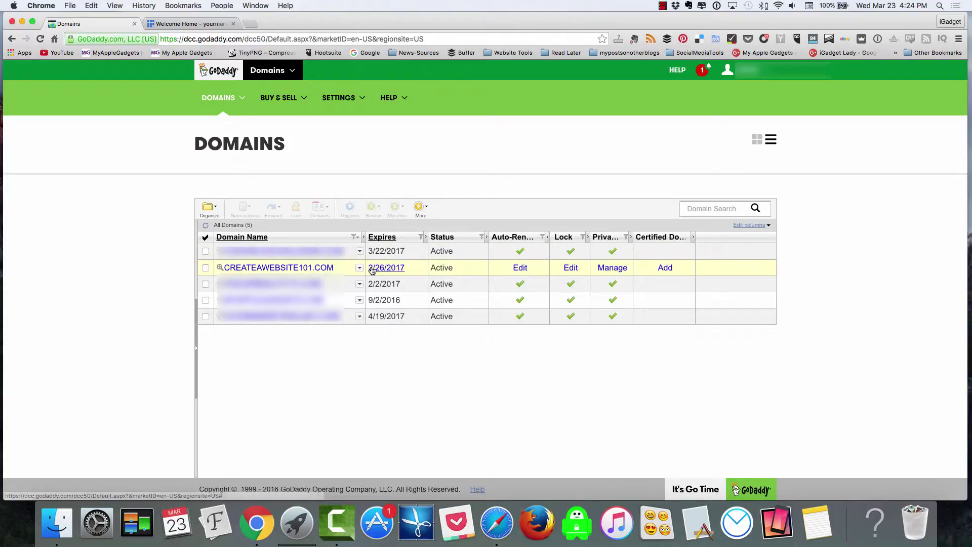
{"action": "left_click", "coordinate": [206, 267]}
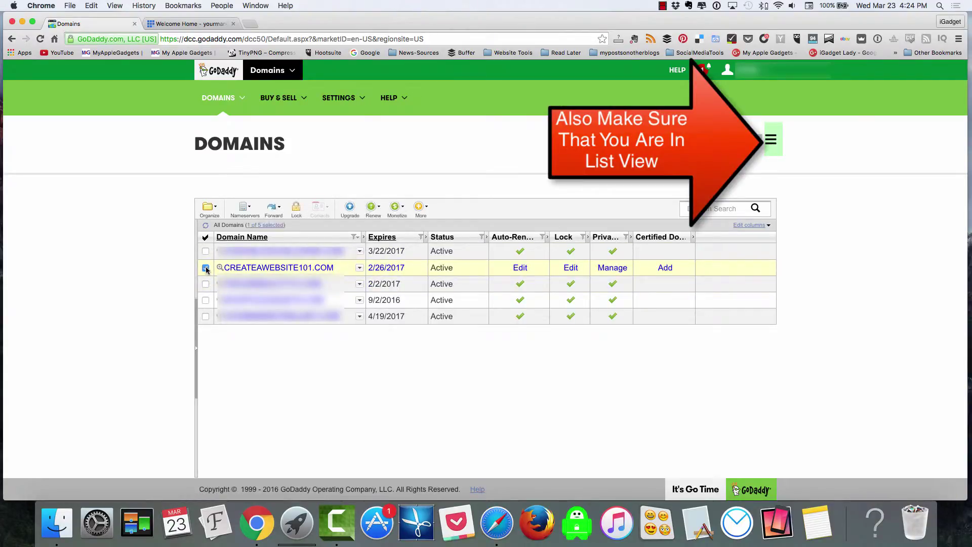
{"action": "left_click", "coordinate": [360, 269]}
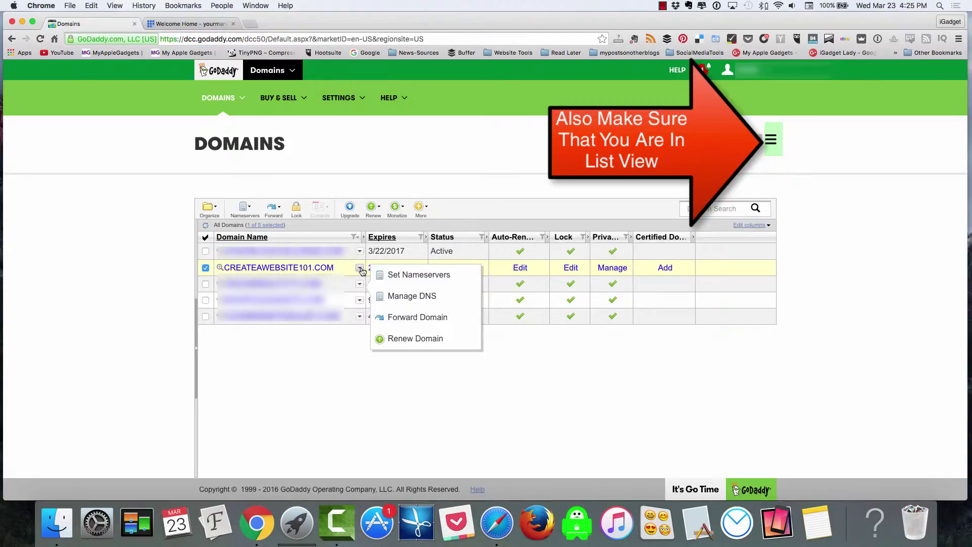
Open CREATEAWEBSITE101.COM's nameserver settings and switch the setup type to Custom.
{"action": "left_click", "coordinate": [397, 276]}
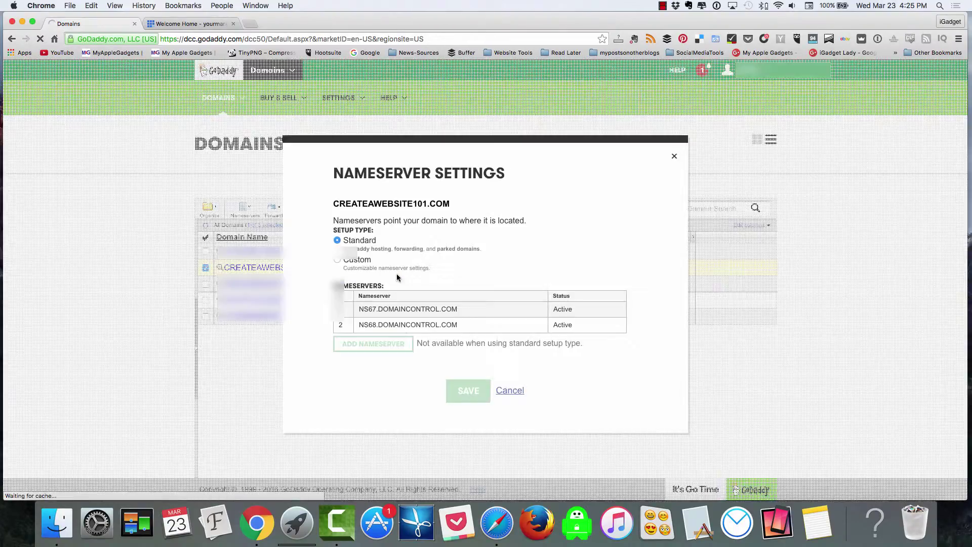
{"action": "left_click", "coordinate": [337, 260]}
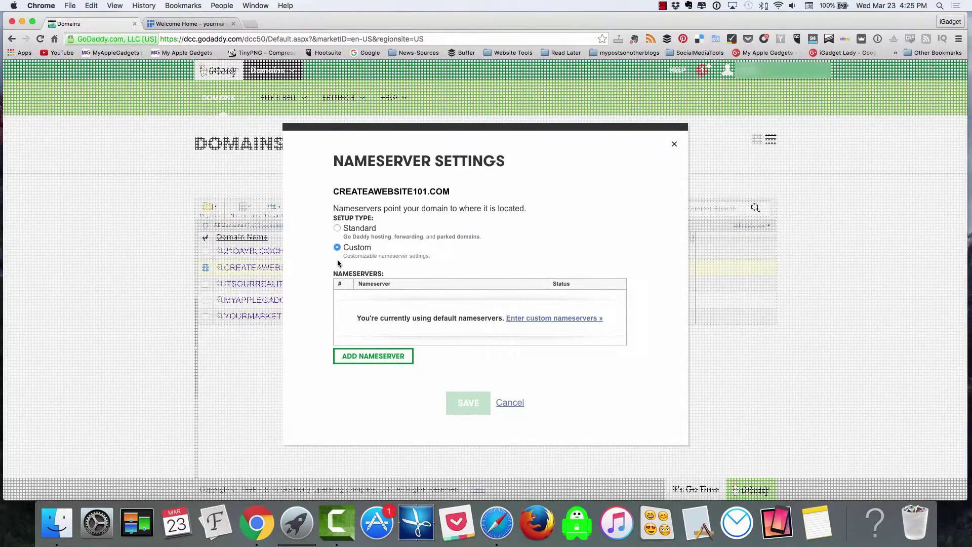
Enter NS1.BLUEHOST.com as the first nameserver and copy it into the second entry for editing.
{"action": "left_click", "coordinate": [401, 365]}
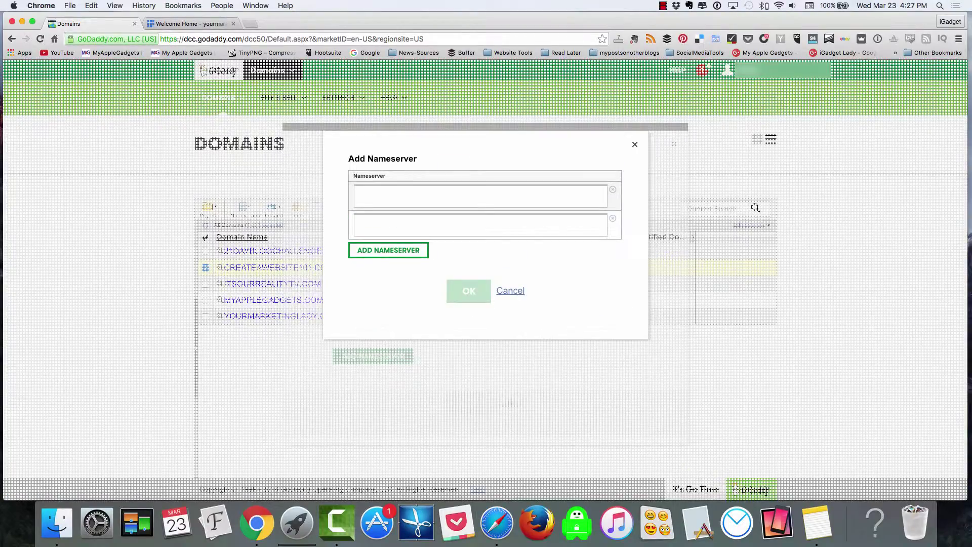
{"action": "left_click", "coordinate": [372, 201]}
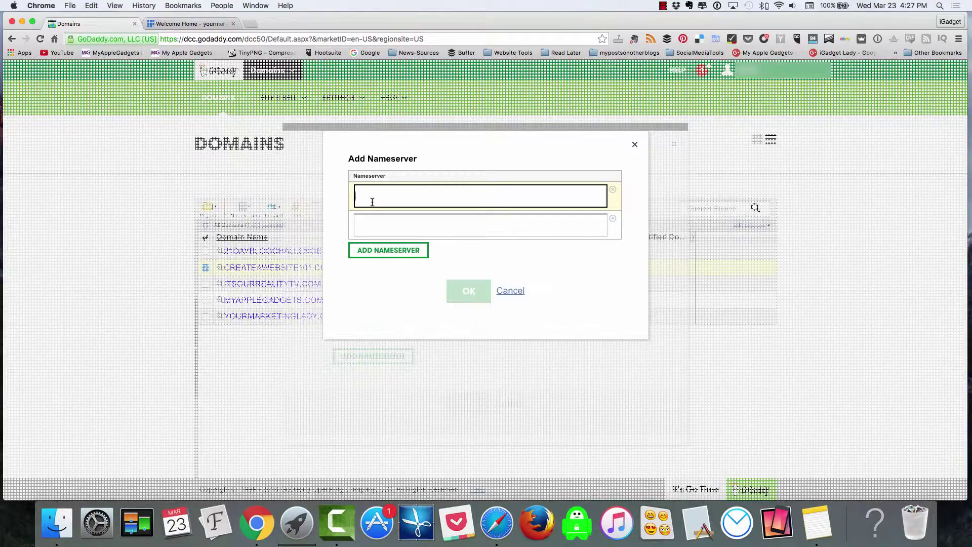
{"action": "type", "text": "NS!"}
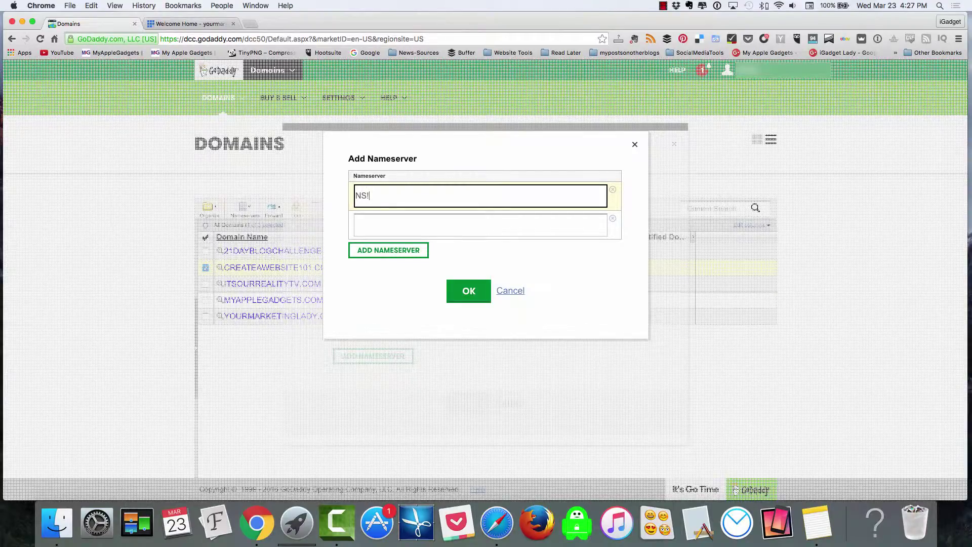
{"action": "type", "text": "1.BLUEHOST.com"}
{"action": "left_click_drag", "start_coordinate": [436, 196], "coordinate": [347, 196]}
{"action": "key", "text": "super+c"}
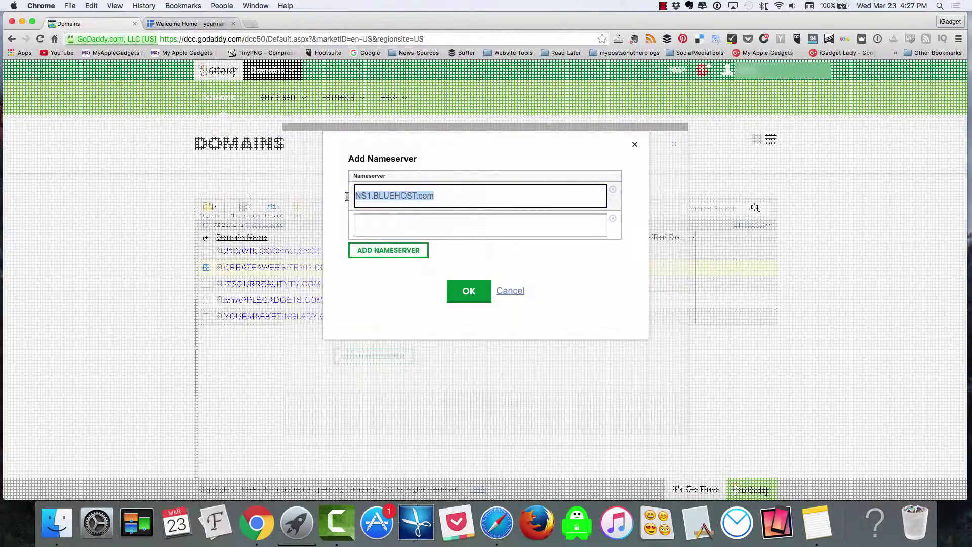
{"action": "left_click", "coordinate": [374, 229]}
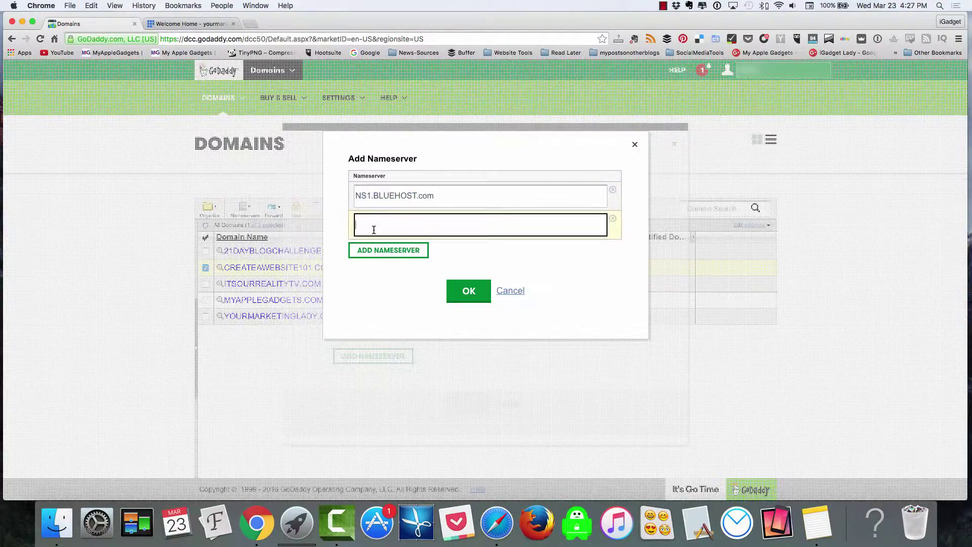
{"action": "key", "text": "super+v"}
{"action": "left_click", "coordinate": [373, 224]}
{"action": "key", "text": "BackSpace"}
Change the second entry to NS2.BLUEHOST.com, confirm both nameservers and save the settings.
{"action": "type", "text": "2"}
{"action": "left_click", "coordinate": [455, 285]}
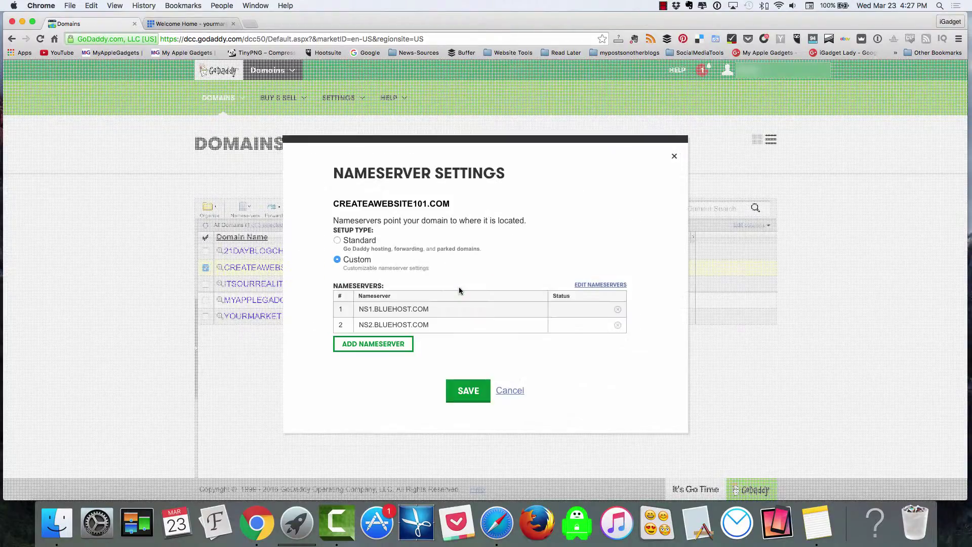
{"action": "left_click", "coordinate": [479, 387]}
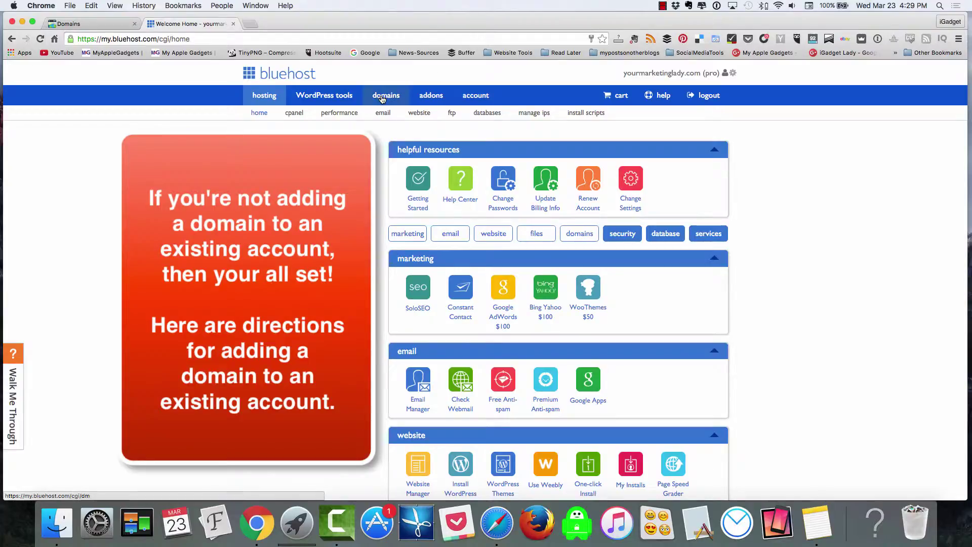
Go to Bluehost's domains tab to view the account's Domain Manager.
{"action": "left_click", "coordinate": [382, 98]}
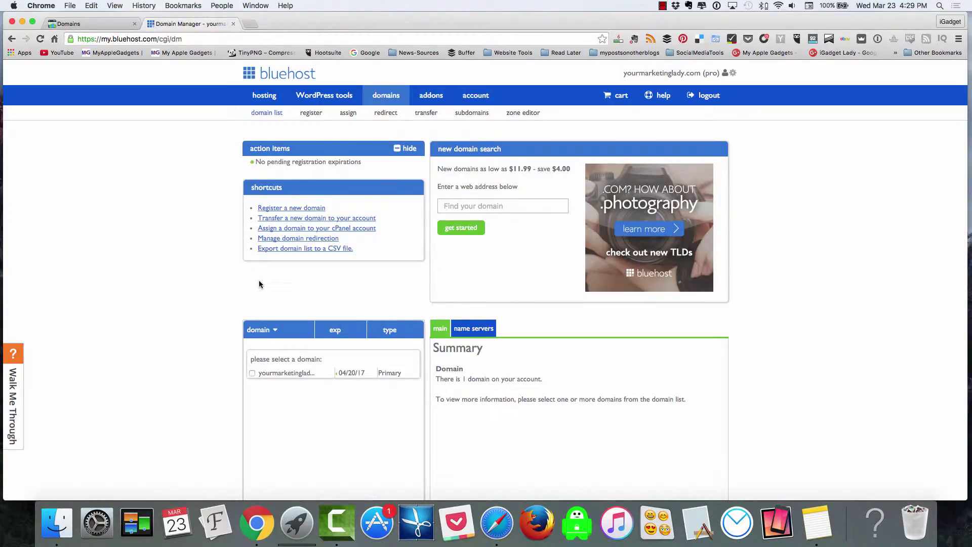
{"action": "left_click", "coordinate": [291, 233]}
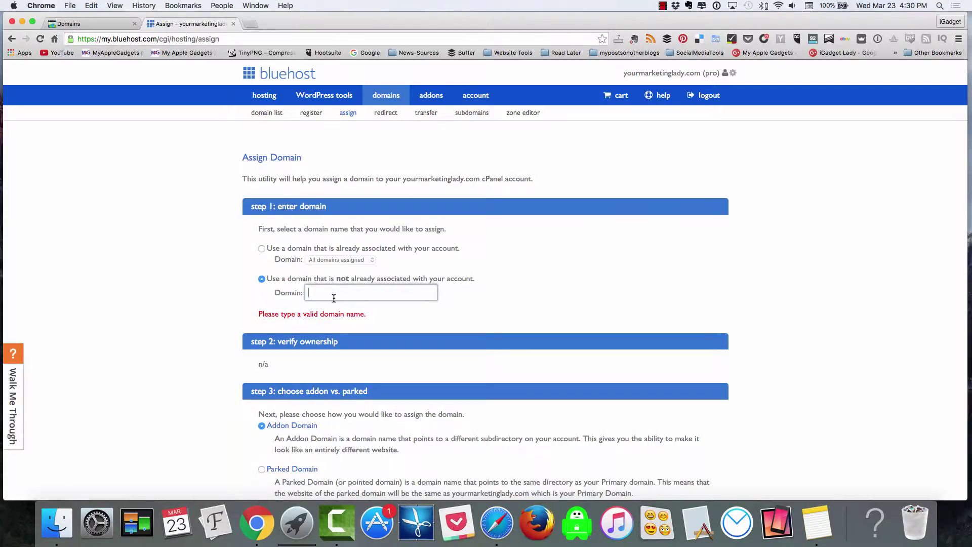
{"action": "type", "text": "www."}
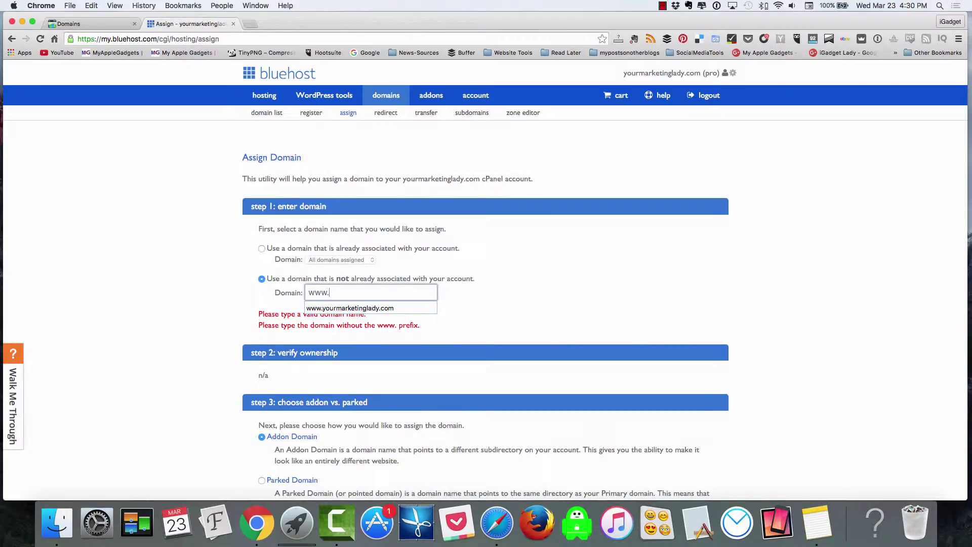
{"action": "type", "text": "creat"}
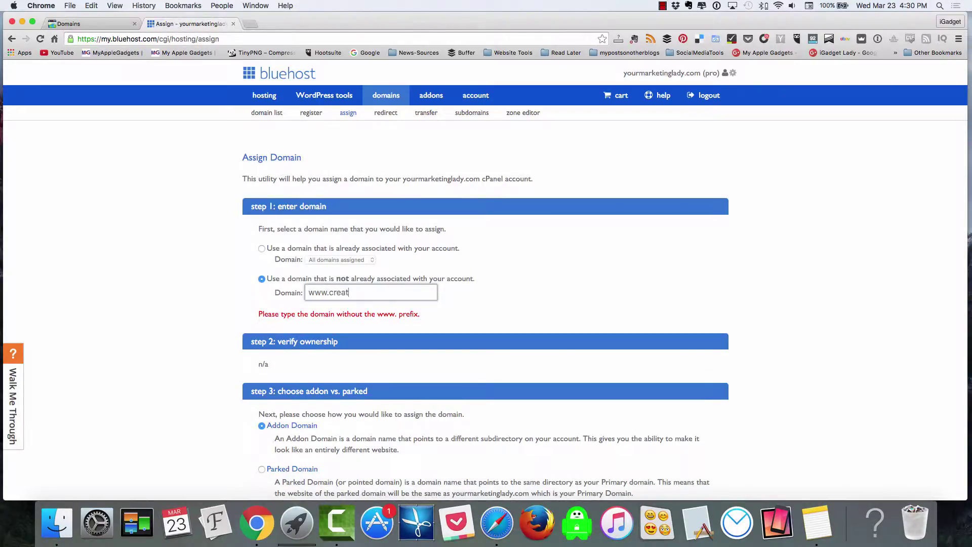
{"action": "key", "text": "BackSpace"}
{"action": "type", "text": "e"}
{"action": "key", "text": "BackSpace"}
{"action": "type", "text": "teawebsite101.com"}
{"action": "left_click_drag", "start_coordinate": [330, 294], "coordinate": [308, 294]}
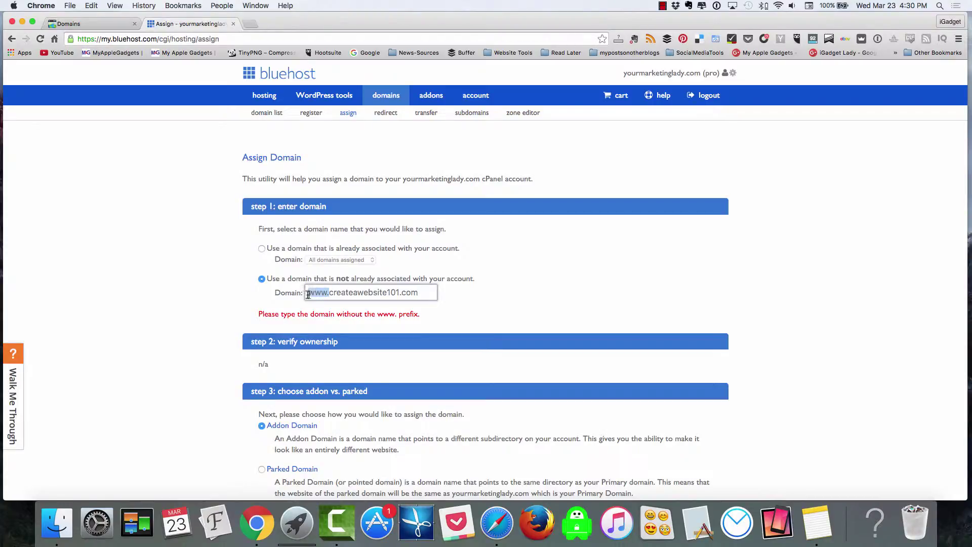
{"action": "key", "text": "BackSpace"}
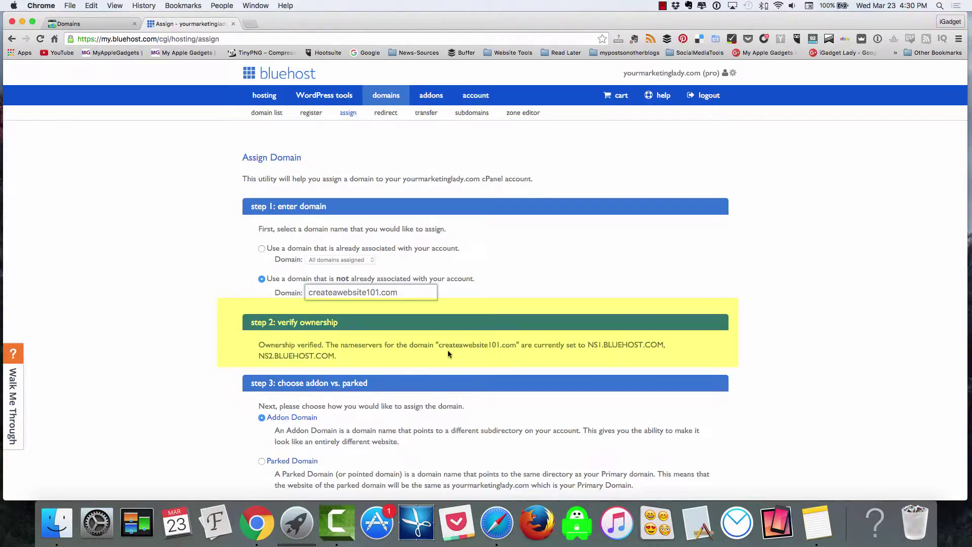
{"action": "scroll", "coordinate": [407, 329], "scroll_direction": "down", "scroll_amount": 2}
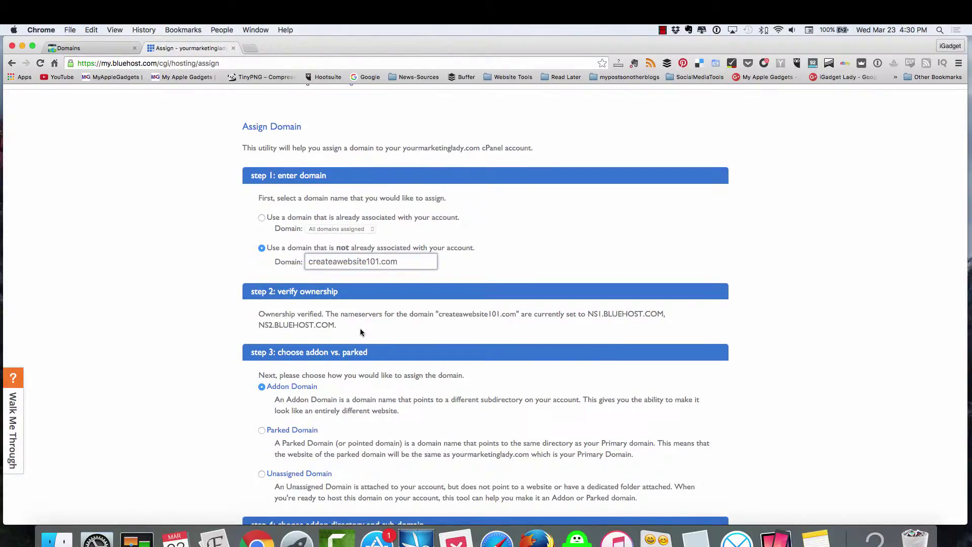
{"action": "scroll", "coordinate": [359, 328], "scroll_direction": "down", "scroll_amount": 3}
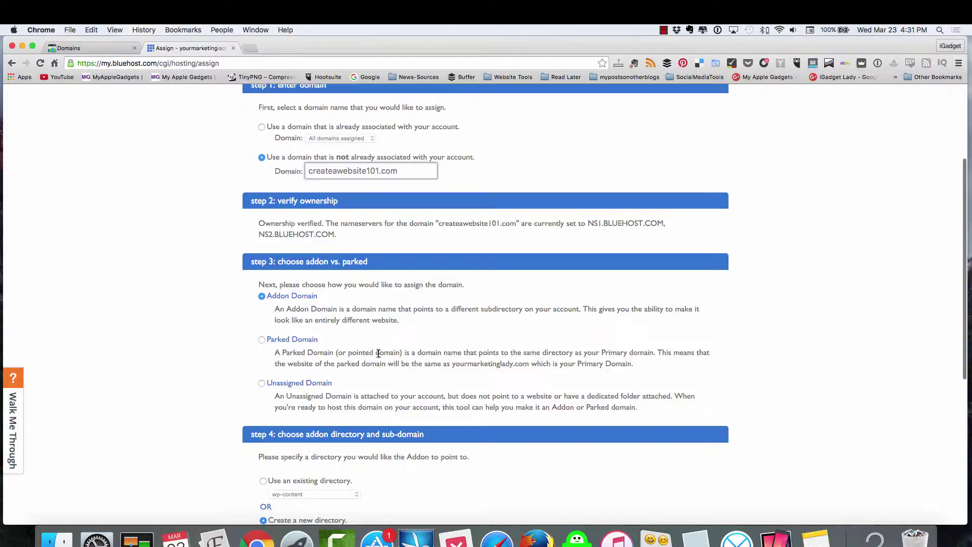
{"action": "scroll", "coordinate": [382, 336], "scroll_direction": "down", "scroll_amount": 3}
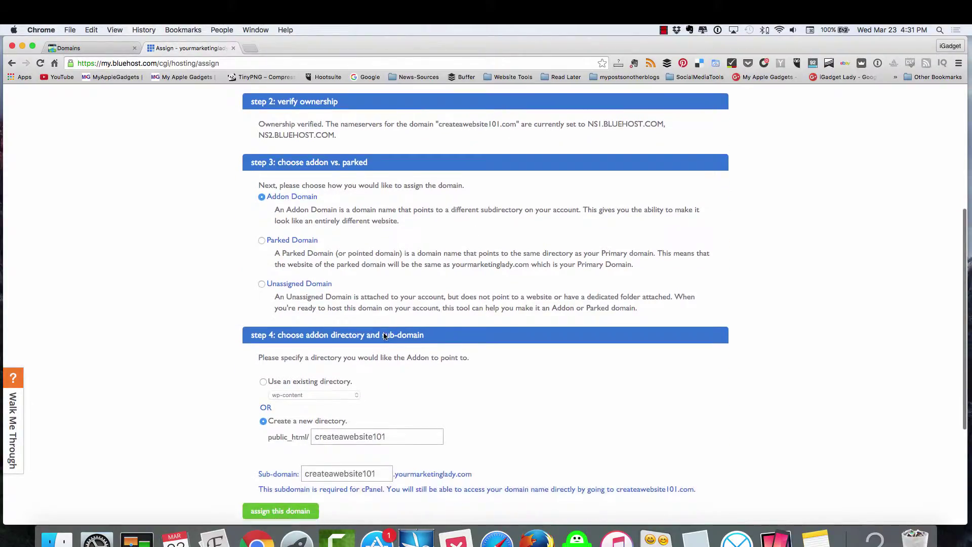
{"action": "scroll", "coordinate": [384, 335], "scroll_direction": "down", "scroll_amount": 3}
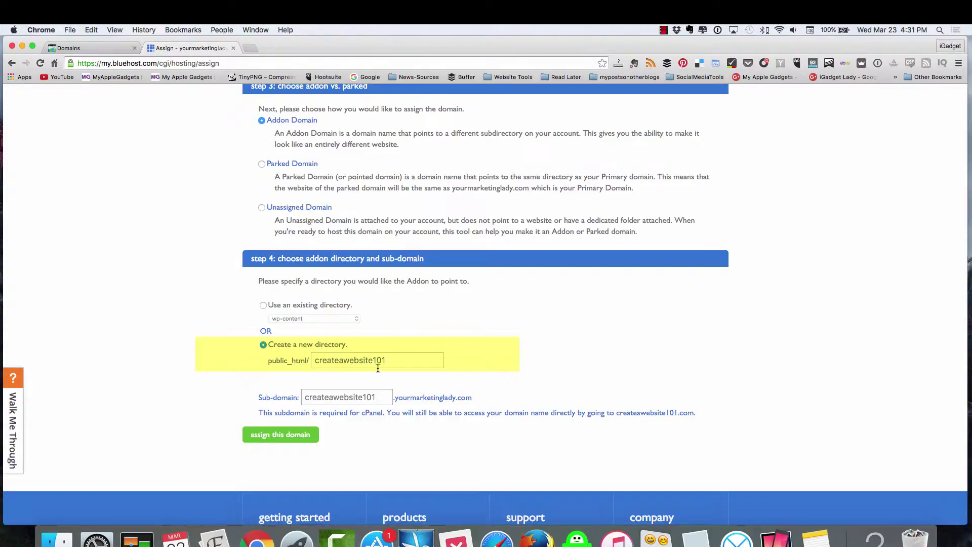
Submit createawebsite101.com as an addon domain and return to the account's domain list.
{"action": "left_click", "coordinate": [288, 440]}
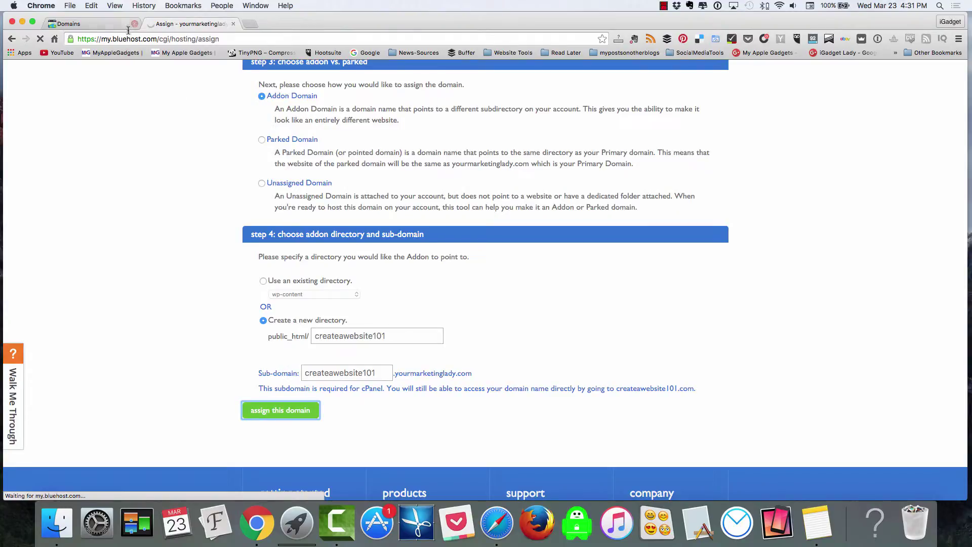
{"action": "scroll", "coordinate": [178, 105], "scroll_direction": "up", "scroll_amount": 10}
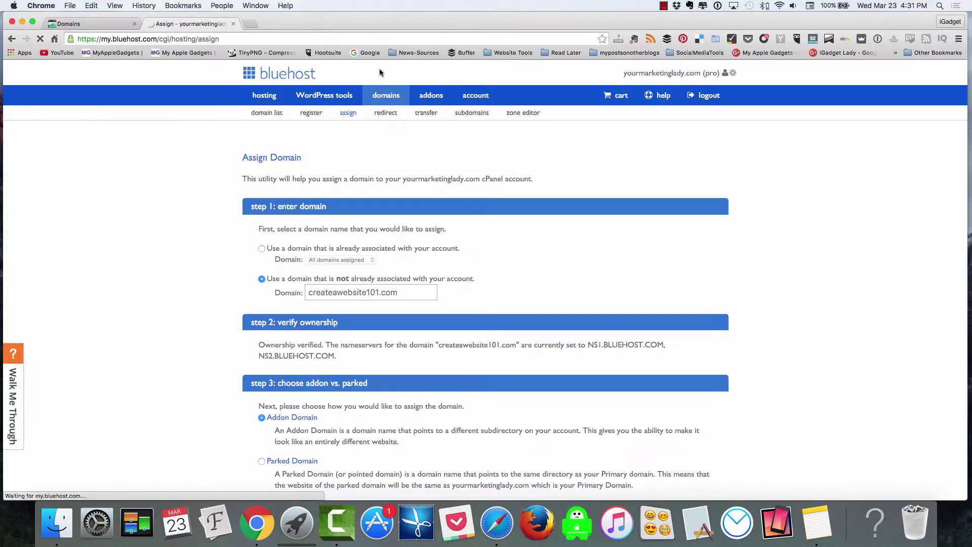
{"action": "left_click", "coordinate": [383, 97]}
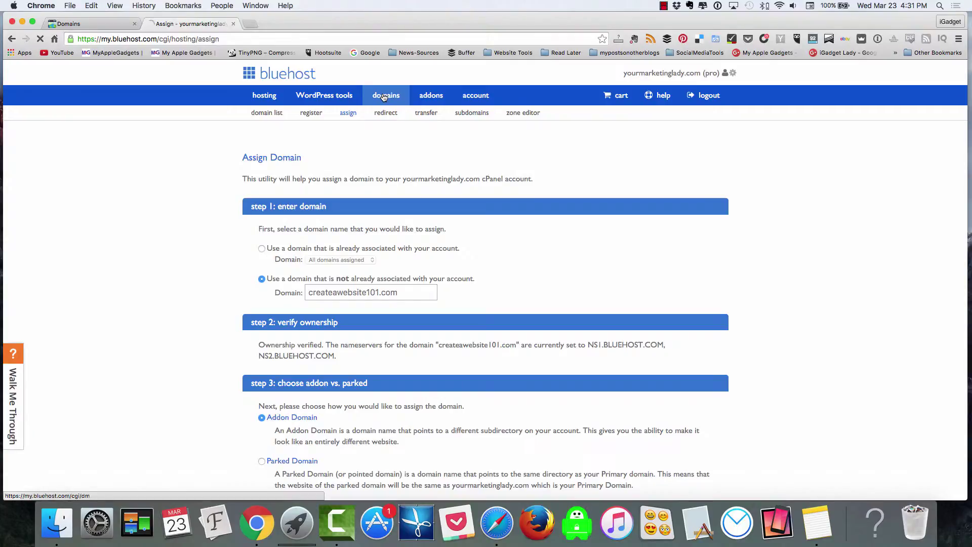